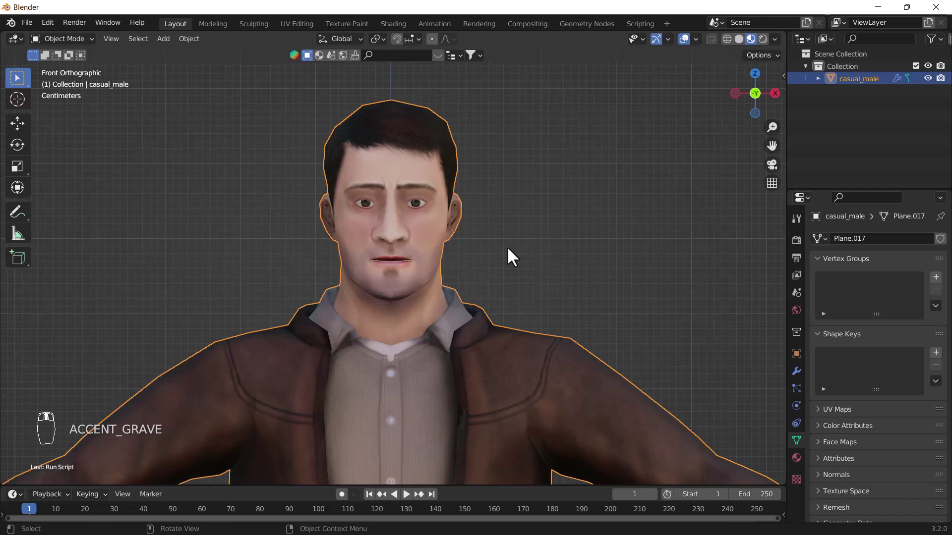
- Zoom in on the casual_male face wireframe in Edit Mode, then return to Object Mode
key("Tab")
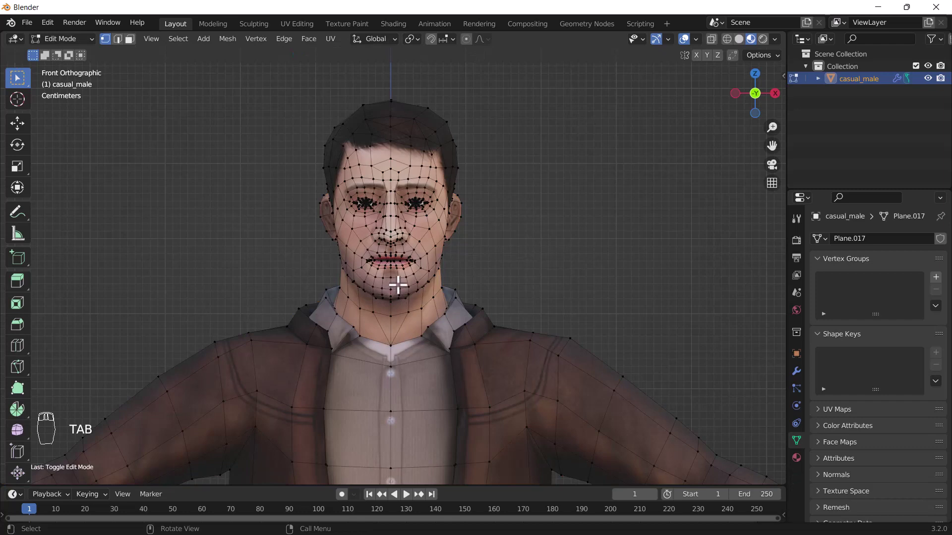
scroll(407, 257, "up", 4)
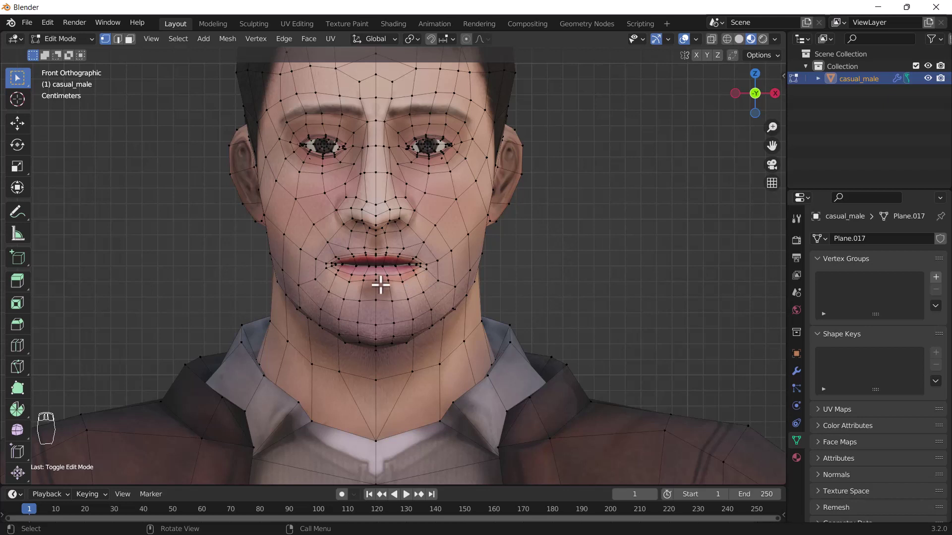
key("Tab")
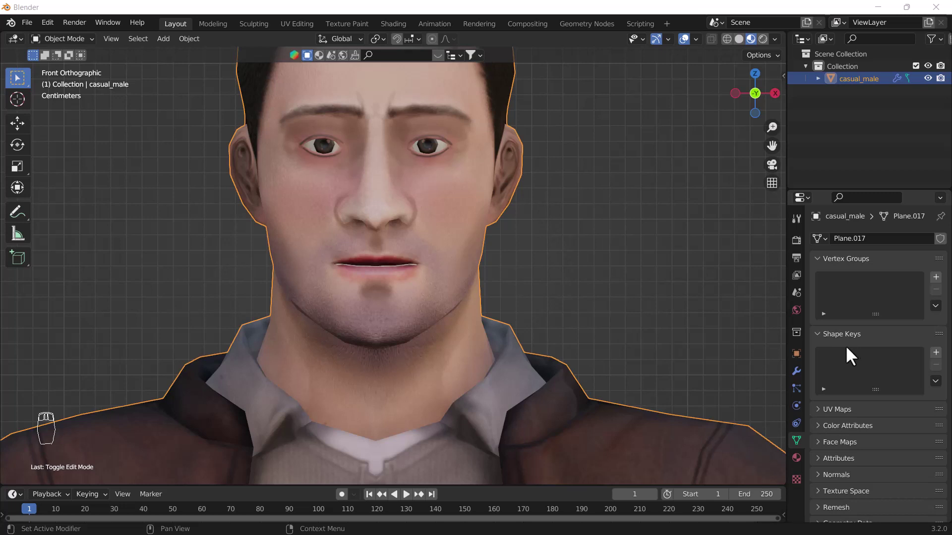
- Select casual_male and add two shape keys, Basis and Key 1
left_click(641, 170)
left_click(441, 211)
left_click(935, 352)
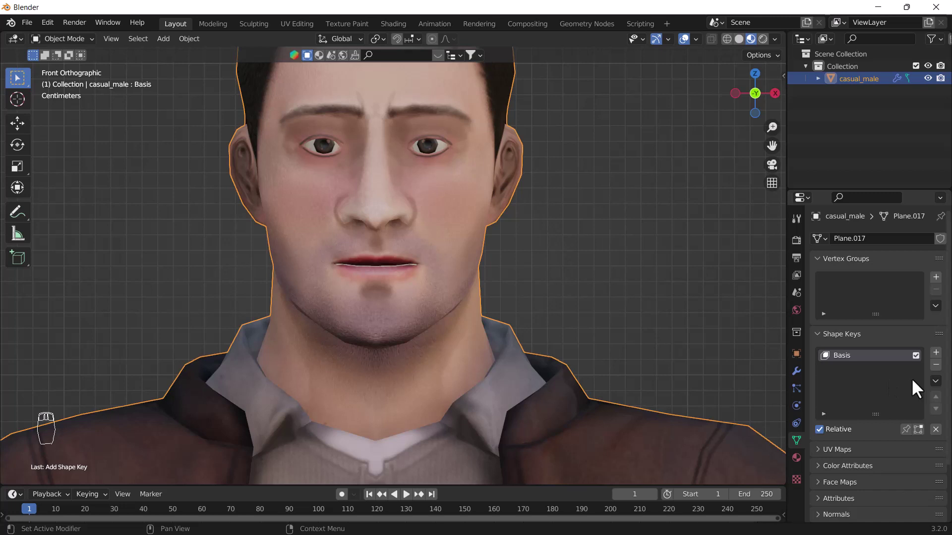
left_click(936, 353)
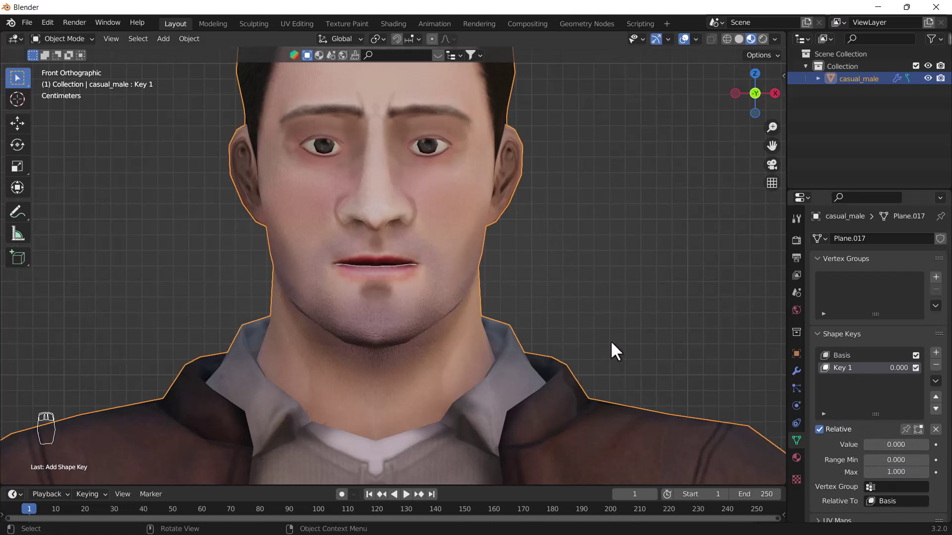
- Rename Key 1 to 'Talking' and zoom in on the lips
double_click(844, 368)
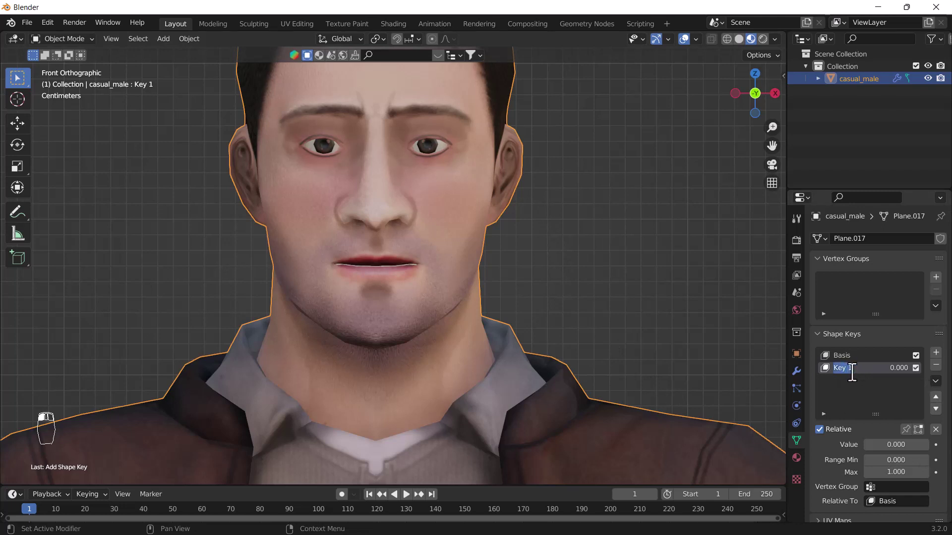
type("Talking")
key("Return")
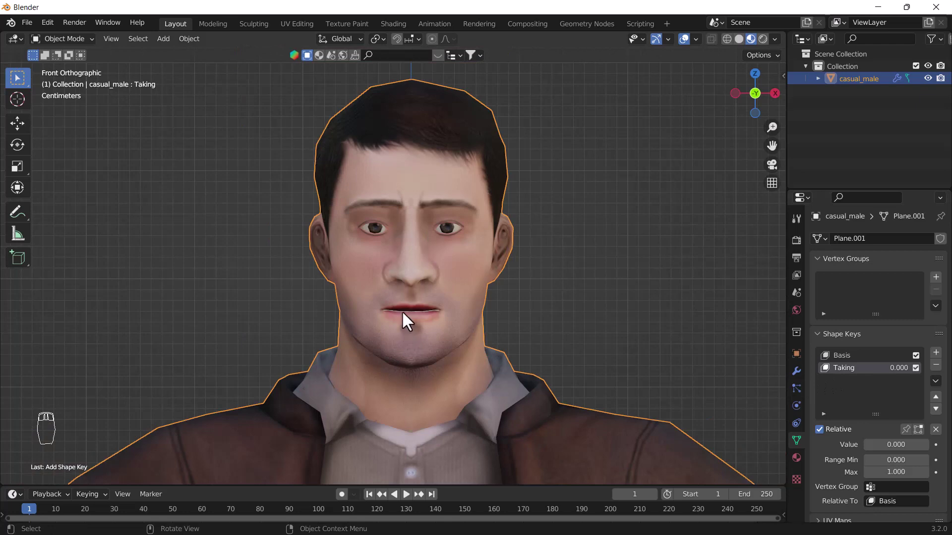
scroll(402, 310, "up", 5)
scroll(424, 319, "up", 3)
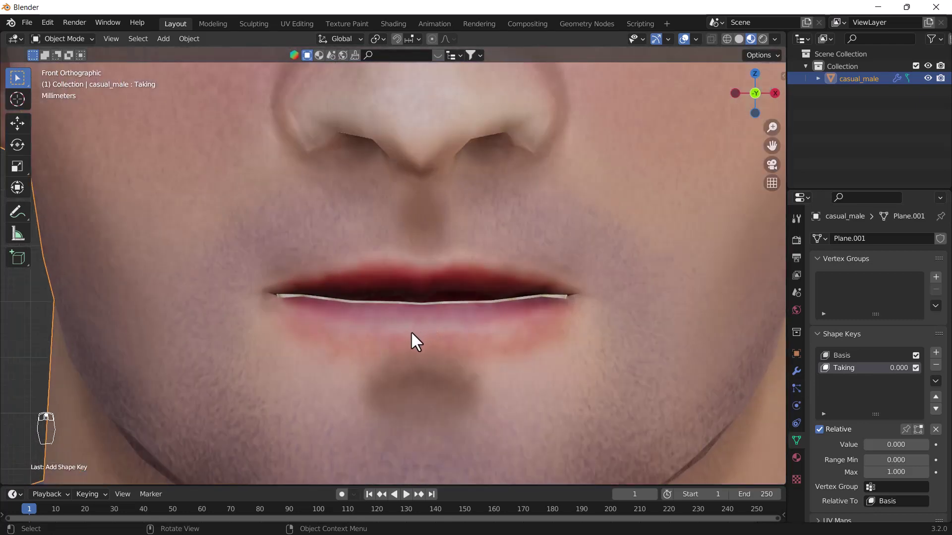
scroll(430, 335, "up", 3)
- Select the lip-line vertices from the left to the right corner and lower them
key("Tab")
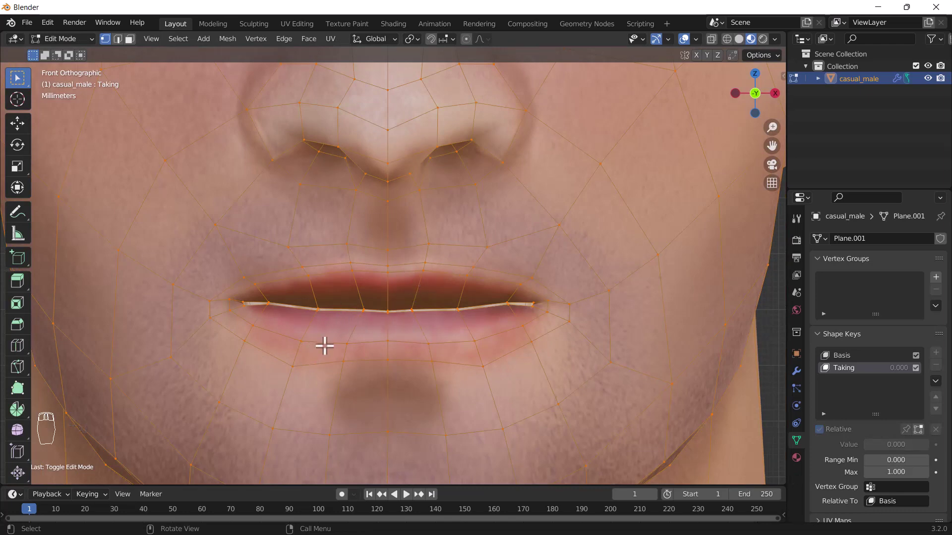
scroll(293, 340, "up", 8)
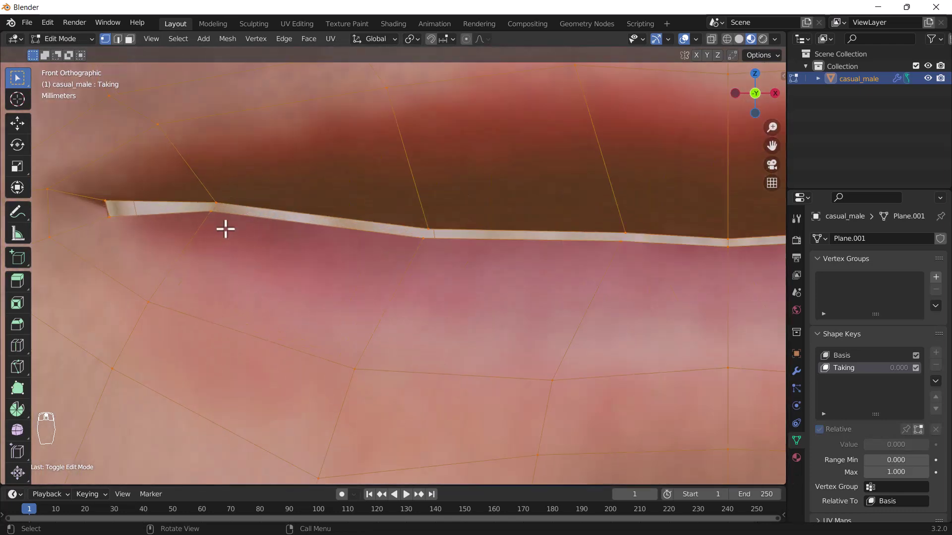
left_click_drag(223, 227, 198, 206)
scroll(296, 272, "down", 7)
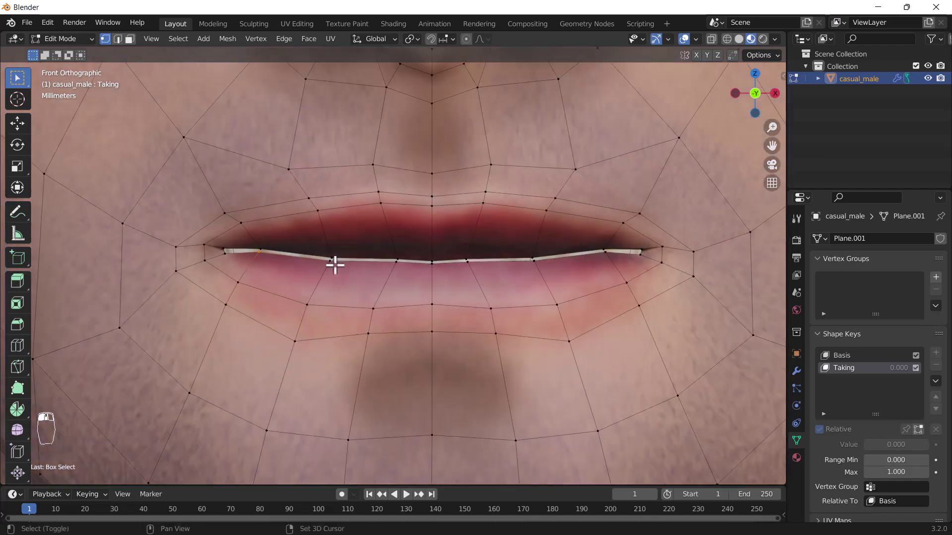
left_click(333, 269)
left_click(390, 271, "shift")
left_click(426, 272, "shift")
left_click(474, 272, "shift")
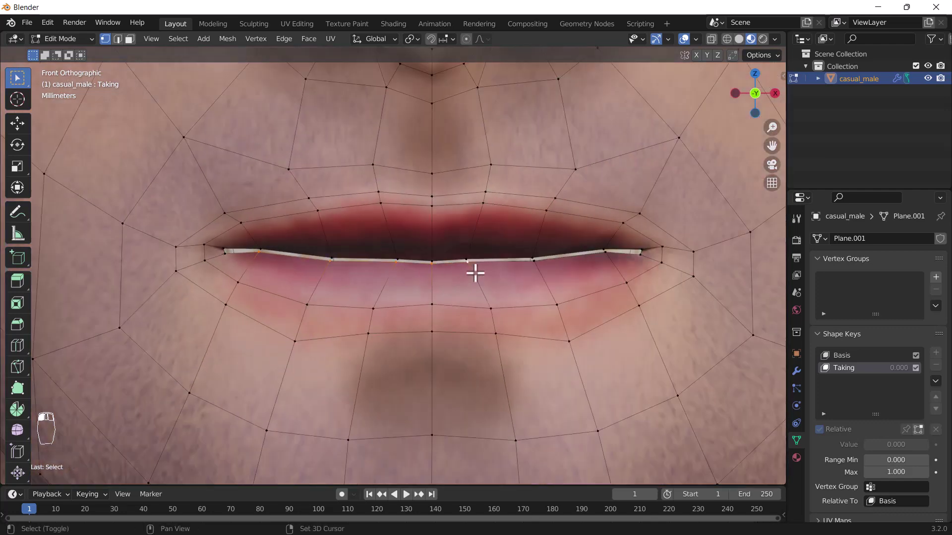
left_click(537, 275, "shift")
left_click(619, 258, "shift")
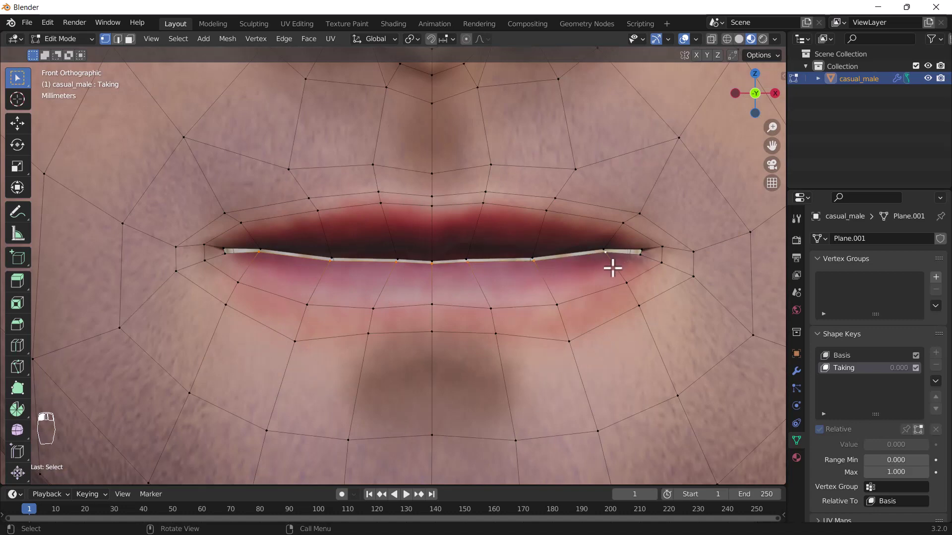
key("g")
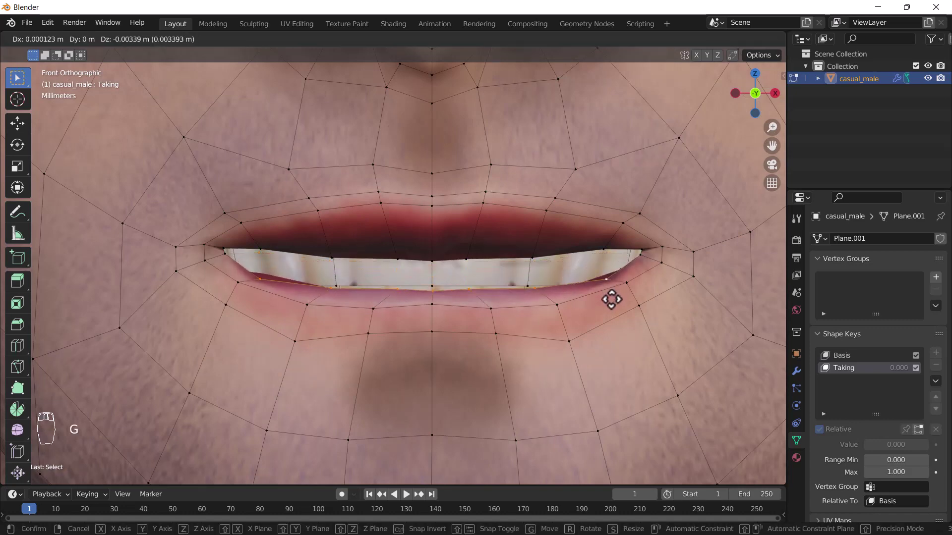
left_click(611, 300)
- Reposition individual upper lip vertices one at a time, sliding some along their edges
scroll(272, 314, "up", 3)
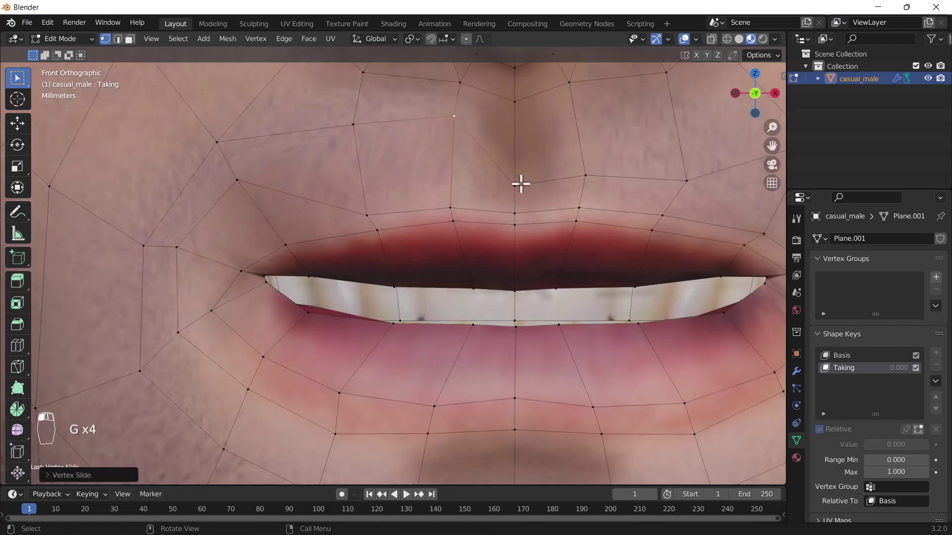
scroll(521, 183, "down", 3)
middle_click_drag(520, 183, 677, 207, "shift")
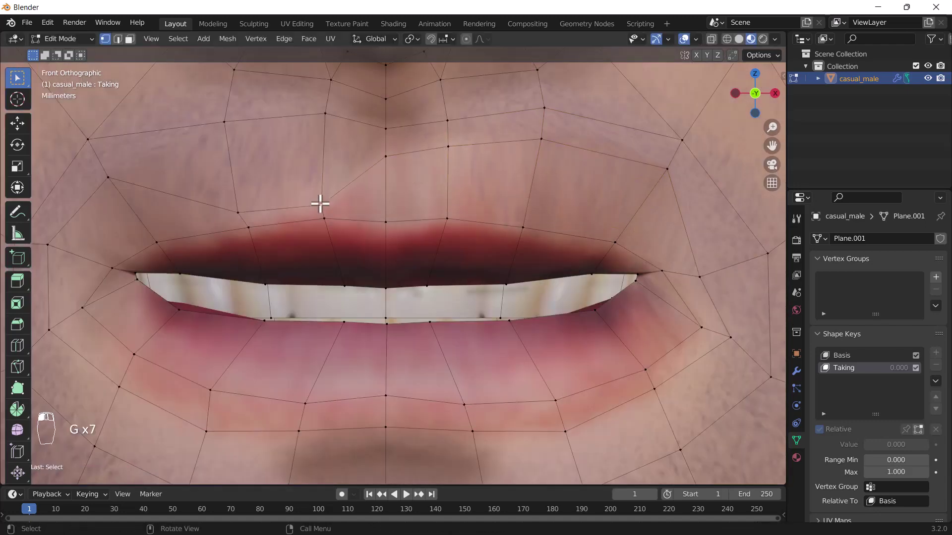
left_click(378, 168)
key("g")
left_click(261, 276)
- Pull the lower lip down and push the mouth corner outward to open the mouth
key("g")
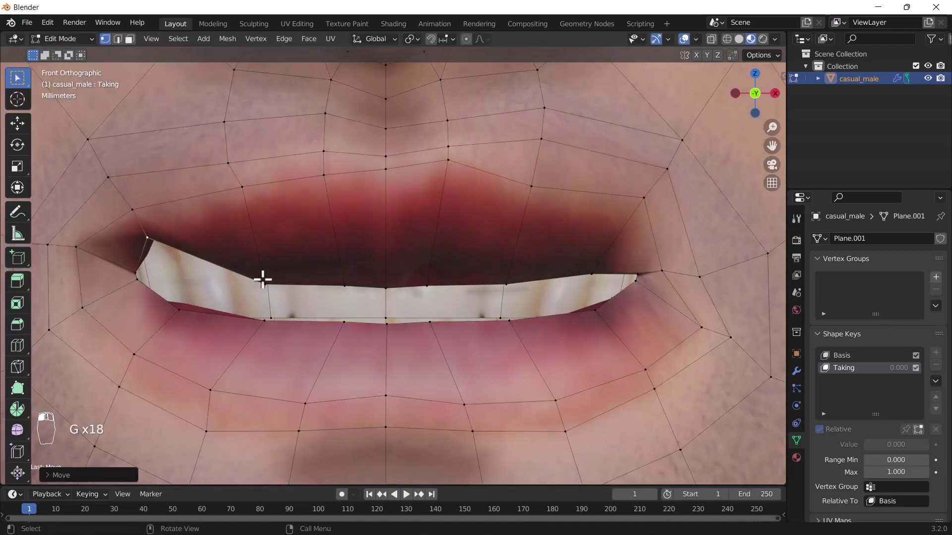
left_click(527, 219)
key("g")
left_click(149, 340)
key("g")
key("g")
key("g")
key("g")
left_click(419, 351)
key("g")
key("g")
key("g")
left_click(643, 278)
key("g")
key("g")
key("g")
key("g")
key("g")
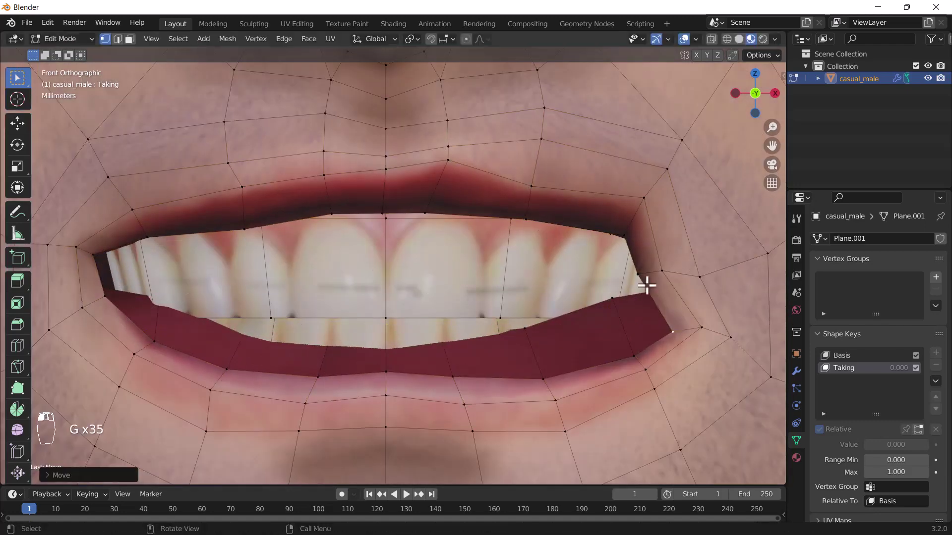
left_click(531, 363)
- Widen the mouth opening and move the teeth vertices back out of the way
key("g")
key("g")
key("g")
key("g")
key("g")
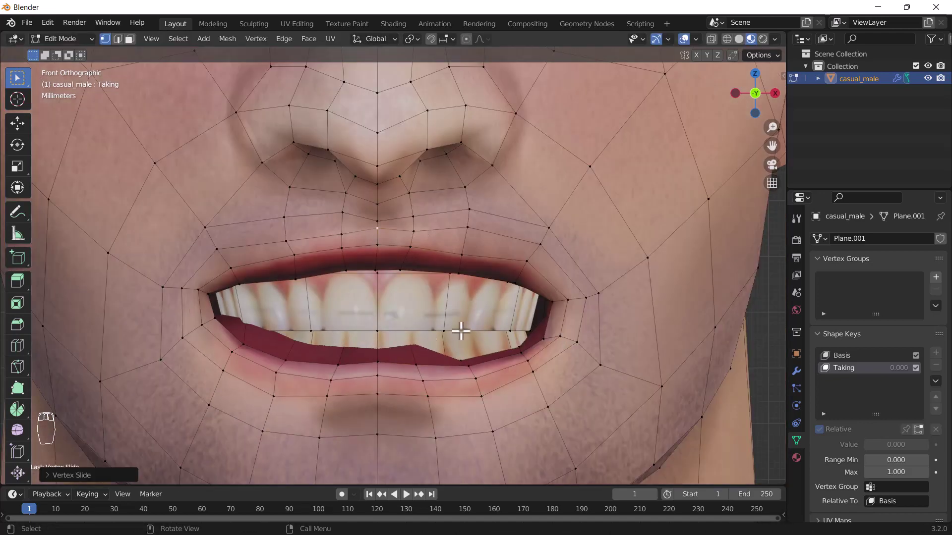
key("g")
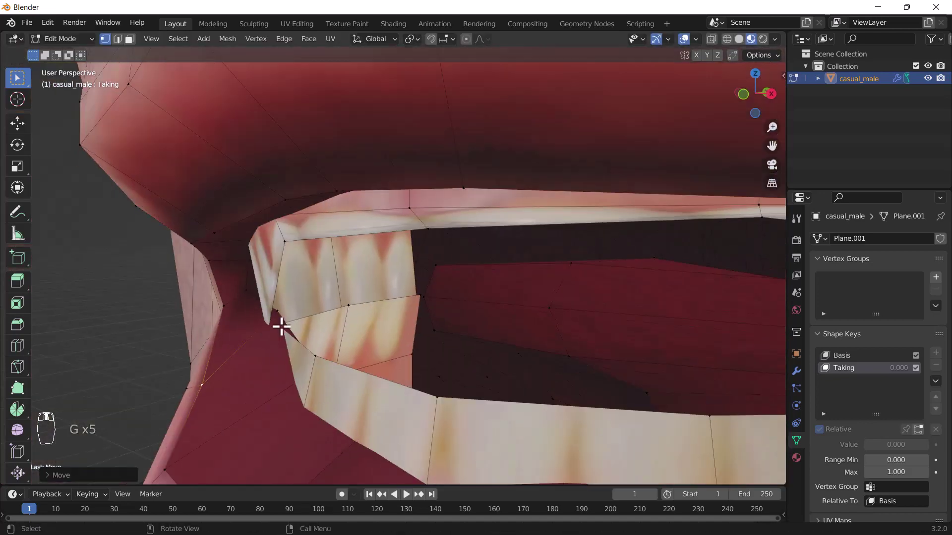
middle_click_drag(281, 327, 132, 333)
key("g")
key("g")
key("g")
key("g")
key("g")
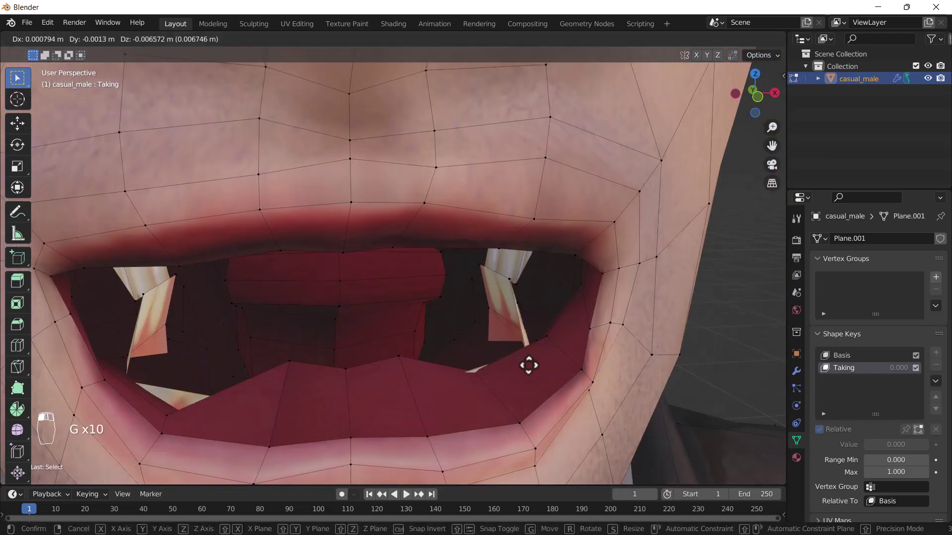
key("g")
key("g")
key("g")
- Slide the mouth-corner vertices into place from a front view, then return to Object Mode
key("g")
key("g")
key("g")
key("g")
key("g")
scroll(351, 389, "down", 5)
key("grave")
scroll(516, 316, "up", 8)
key("g")
key("g")
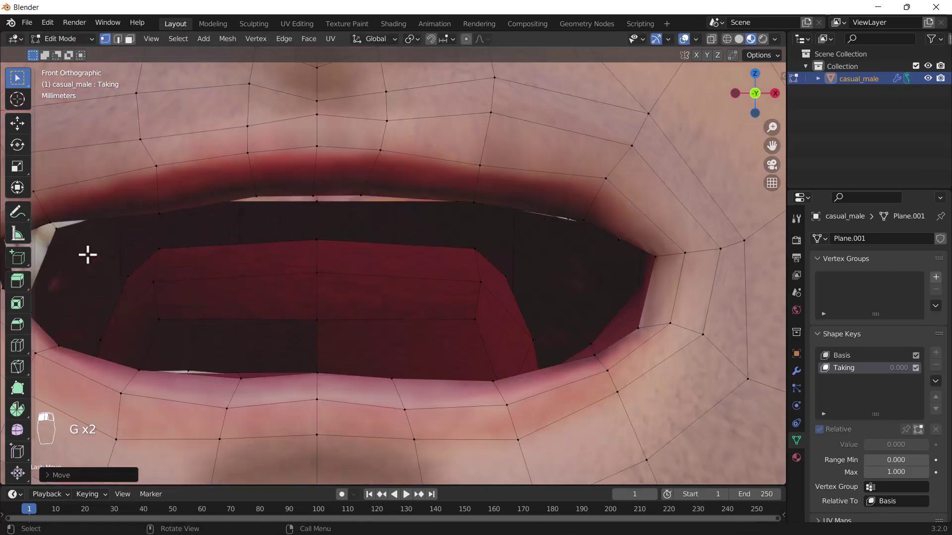
key("g")
key("g")
key("g")
left_click(94, 309)
key("g")
key("KP_1")
key("g")
key("g")
key("g")
key("g")
key("g")
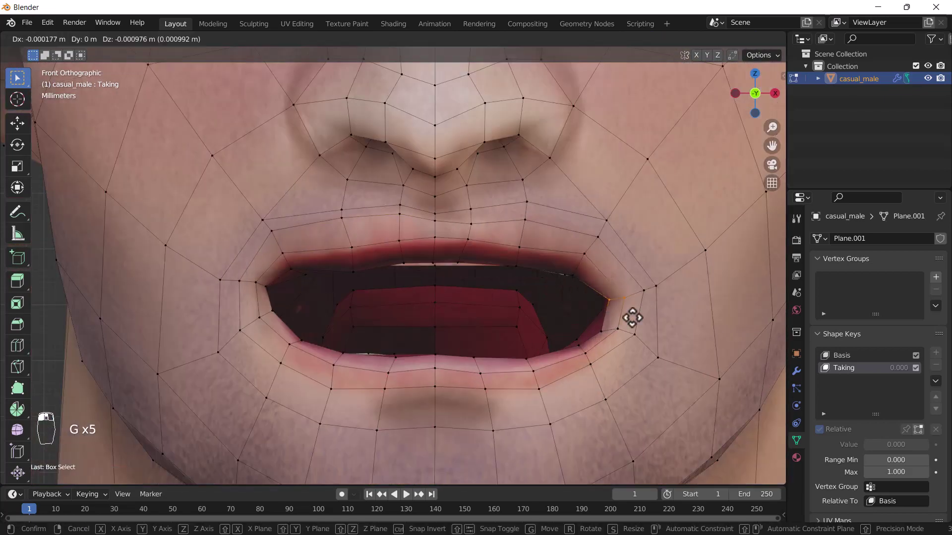
key("g")
key("g")
key("g")
left_click_drag(461, 348, 496, 386)
scroll(455, 365, "down", 5)
key("g")
scroll(542, 304, "up", 6)
key("g")
key("g")
key("g")
key("g")
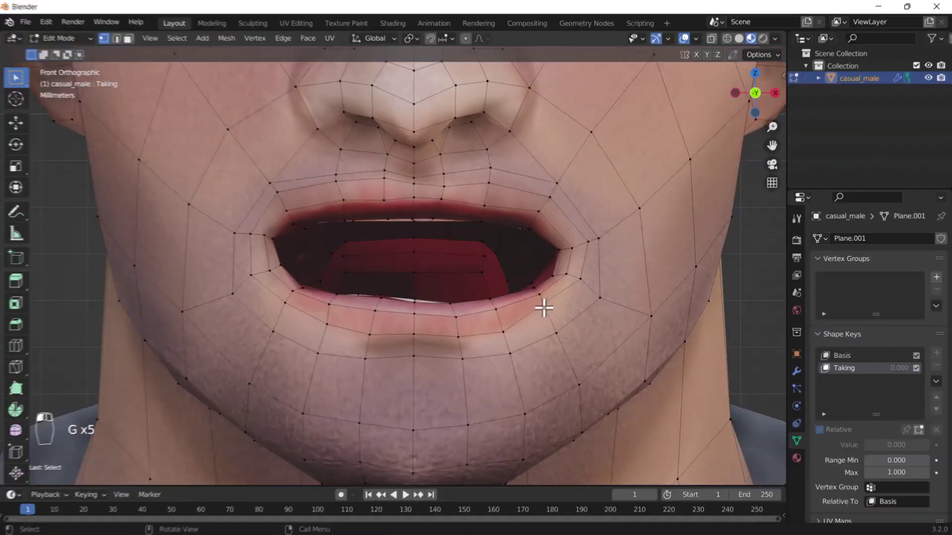
key("g")
left_click(551, 320)
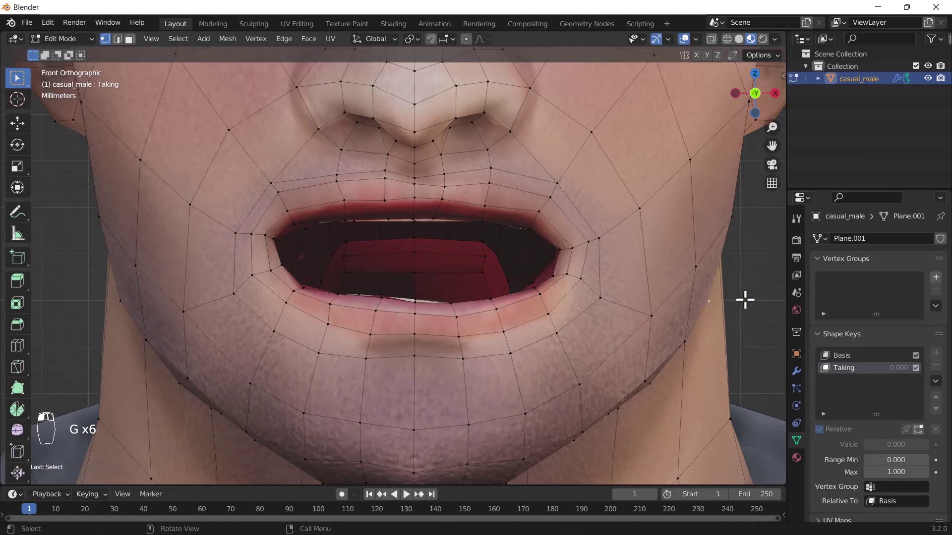
key("Tab")
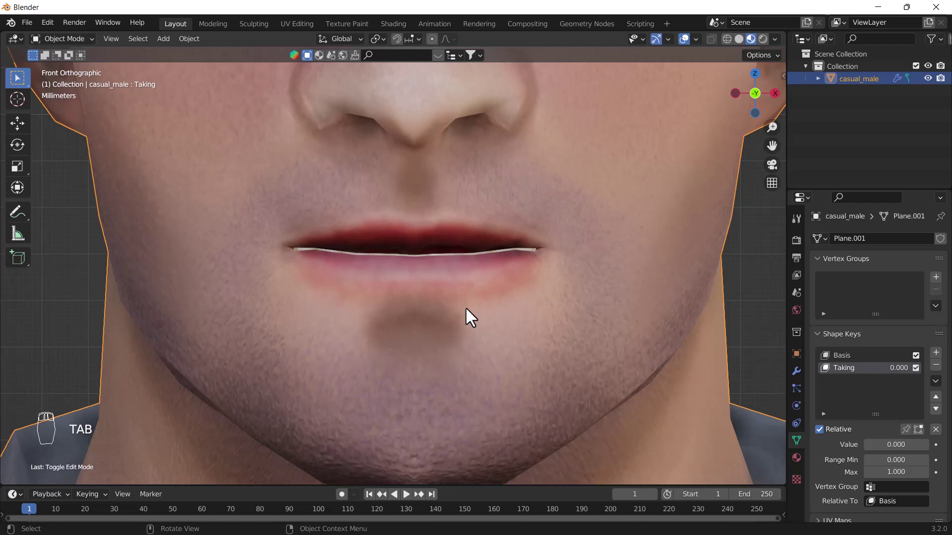
scroll(377, 265, "down", 5)
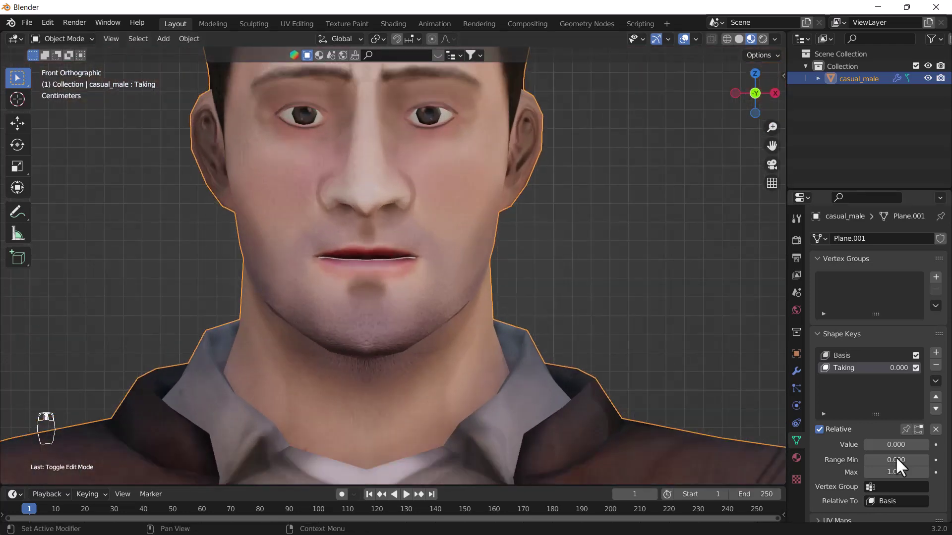
mouse_move(883, 445)
left_mouse_down()
mouse_move(942, 445)
mouse_move(866, 446)
left_mouse_up()
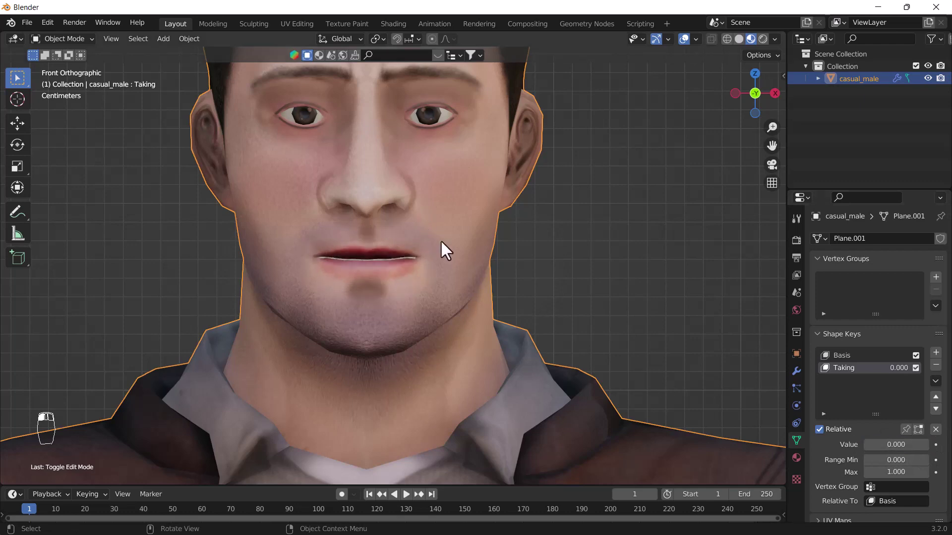
- In Edit Mode, move the right cheek vertex beside the mouth upward over several passes
key("Tab")
left_click(523, 204)
scroll(518, 211, "down", 2)
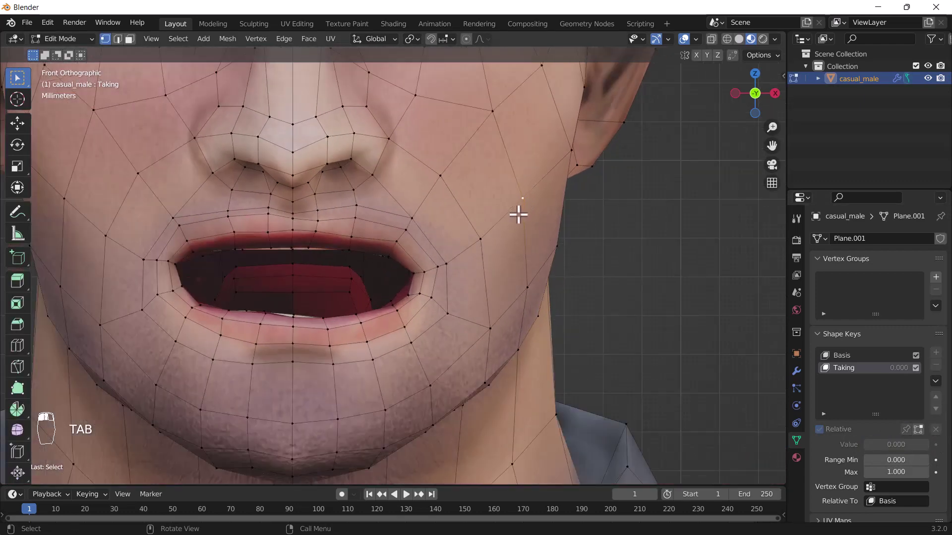
key("g")
left_click(490, 226)
key("g")
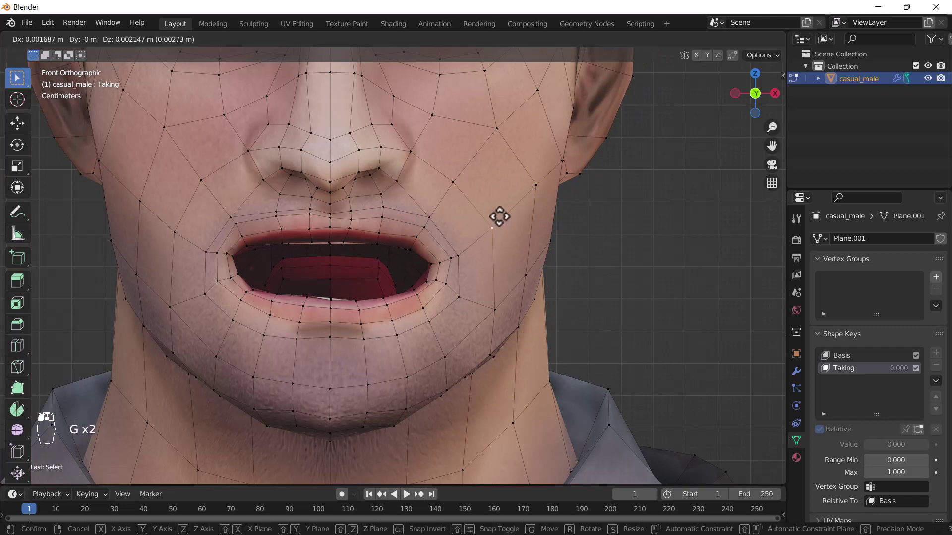
left_click(501, 213)
key("g")
left_click(474, 148)
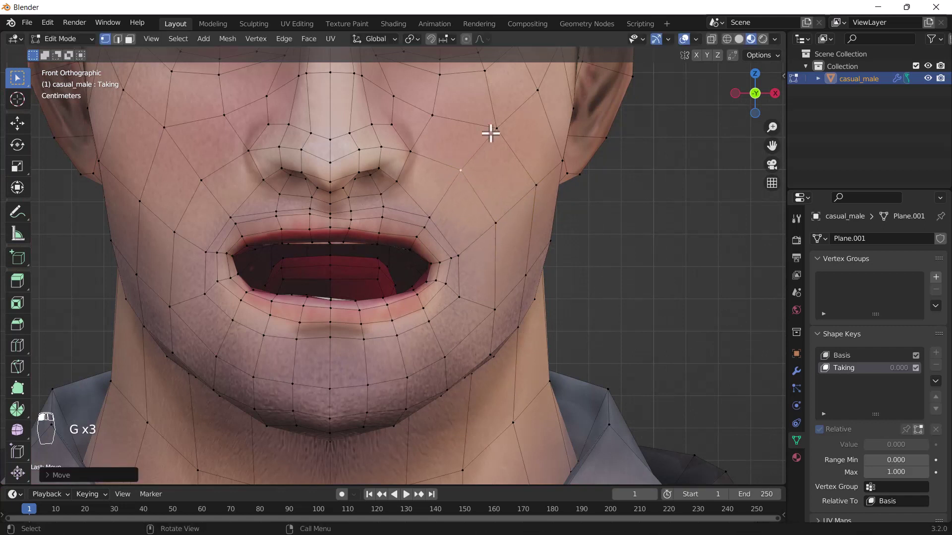
key("g")
left_click(502, 115)
- Pull the left cheek vertex up and outward
key("g")
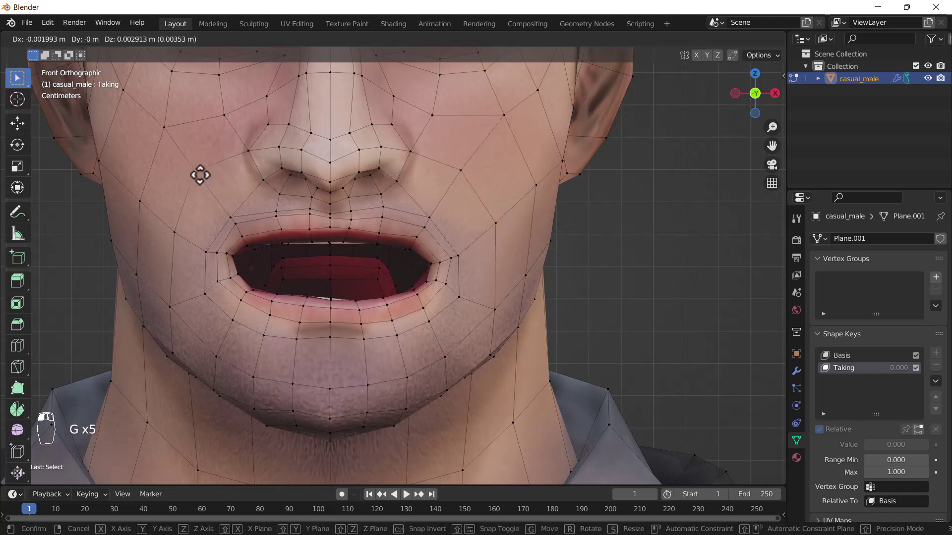
left_click(224, 205)
key("g")
left_click(223, 202)
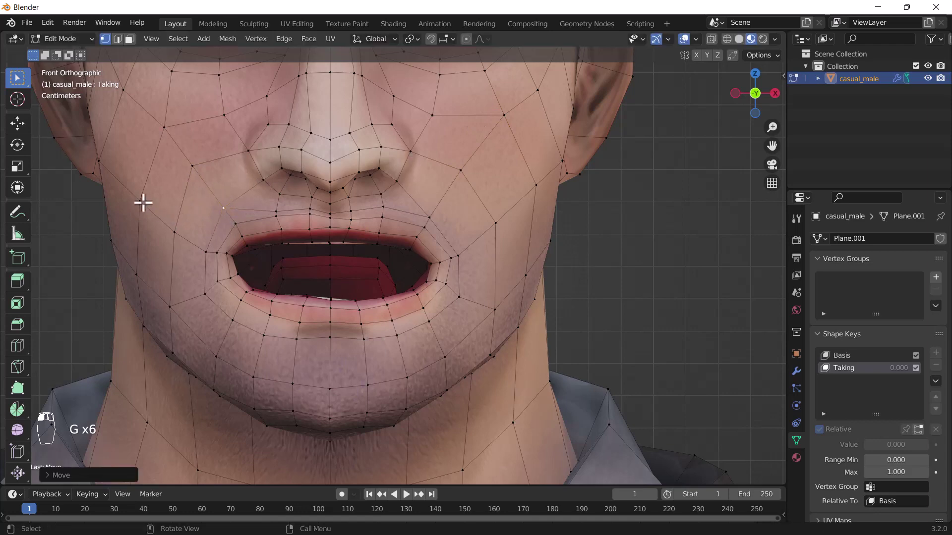
key("g")
left_click(128, 187)
key("g")
left_click(123, 85)
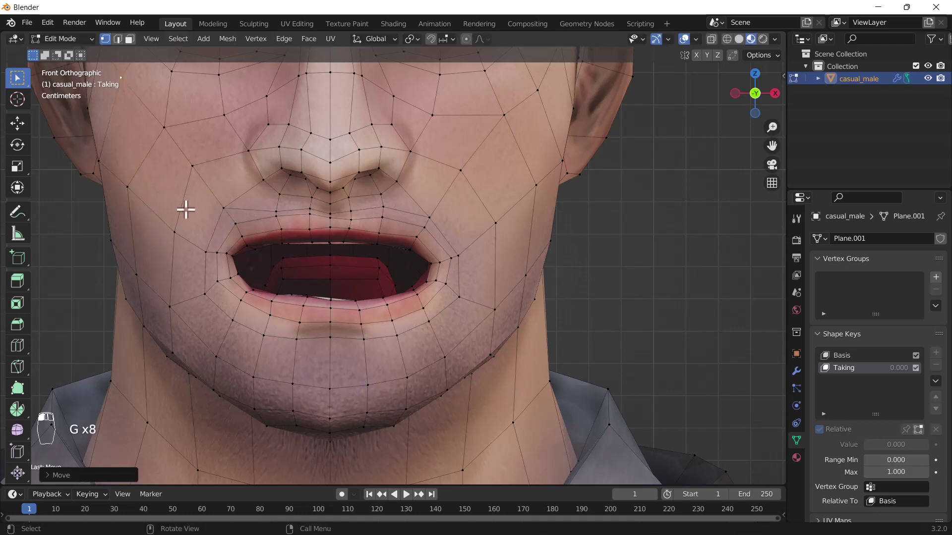
- Return to Object Mode and drag the shape key's Value slider to test the open mouth
scroll(186, 210, "down", 4)
key("Tab")
scroll(563, 290, "down", 3)
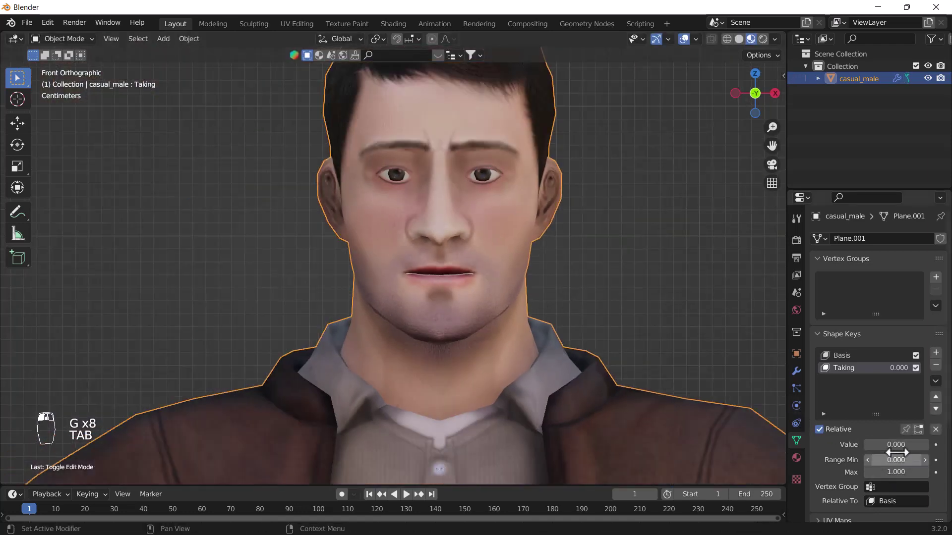
mouse_move(878, 452)
left_mouse_down()
mouse_move(927, 451)
mouse_move(865, 451)
left_mouse_up()
- Nudge the vertex under the nose, cancel a neighbouring vertex move, and return to Object Mode
scroll(439, 243, "up", 5)
key("Tab")
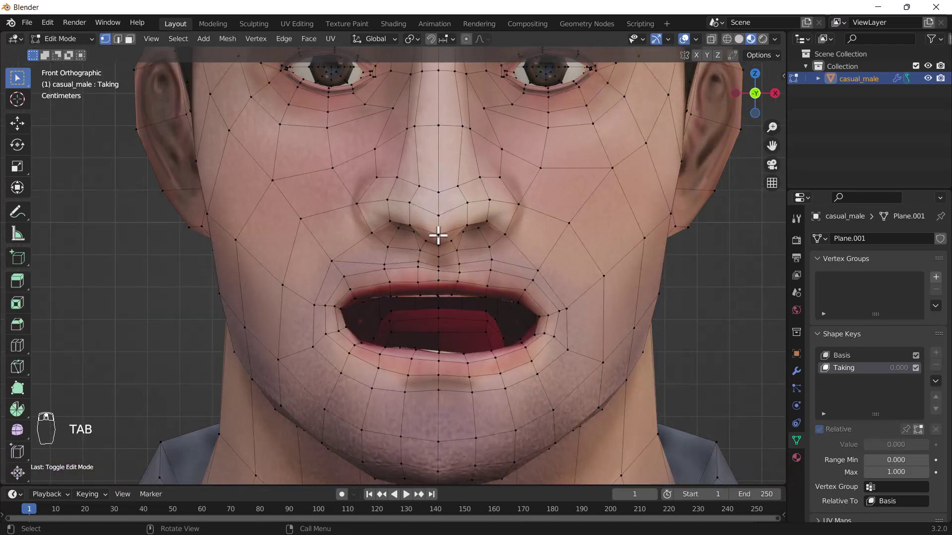
scroll(438, 236, "up", 3)
left_click(435, 258)
key("g")
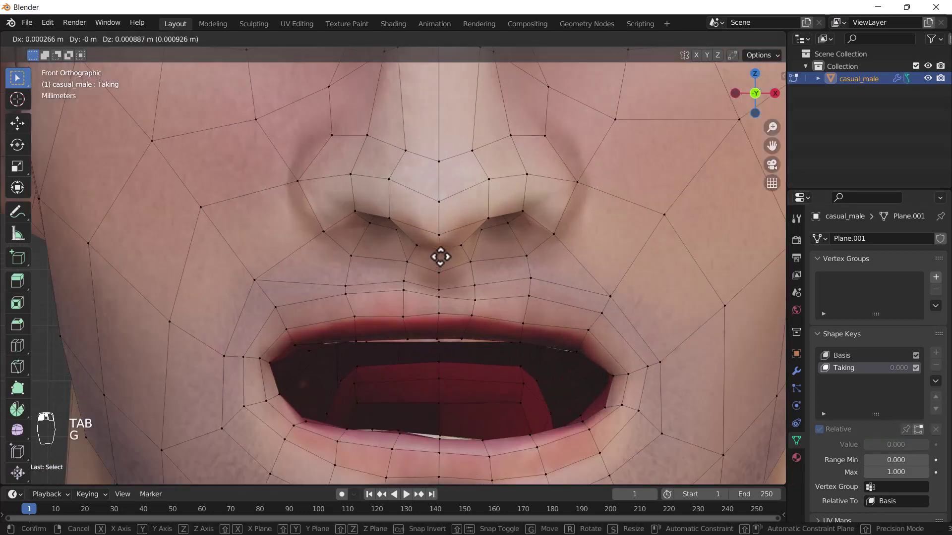
left_click(439, 256)
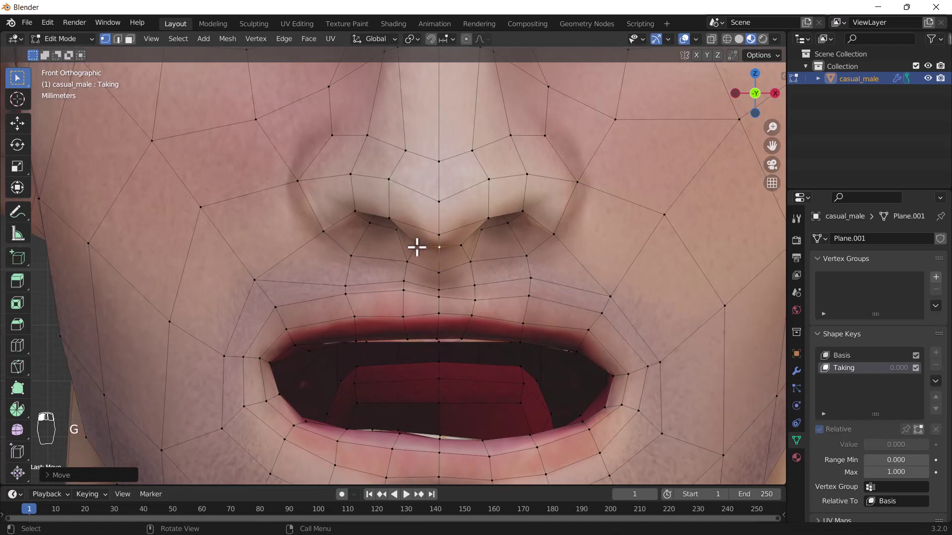
key("g")
left_click(419, 251)
left_click(462, 248)
key("g")
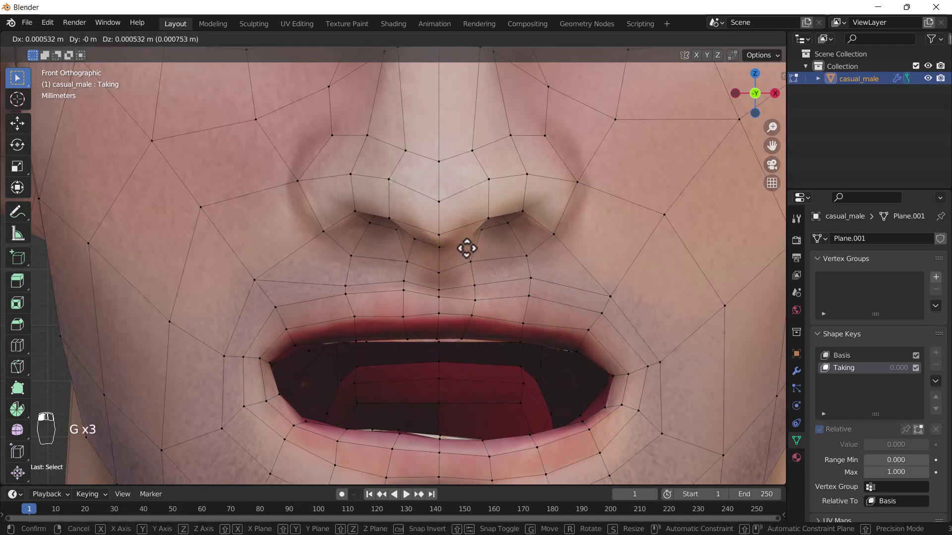
right_click(652, 283)
scroll(635, 301, "down", 4)
key("Tab")
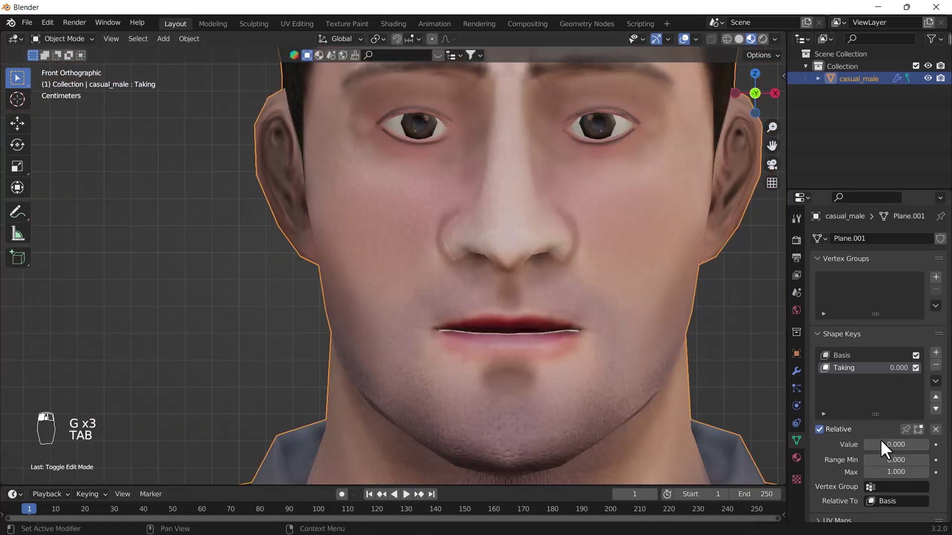
mouse_move(882, 440)
left_mouse_down()
mouse_move(926, 440)
mouse_move(882, 440)
left_mouse_up()
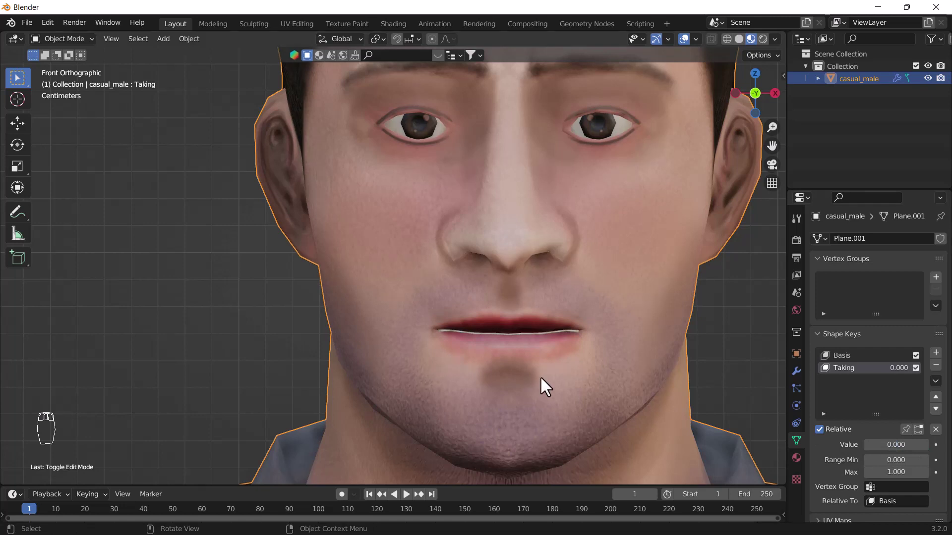
scroll(523, 358, "down", 2)
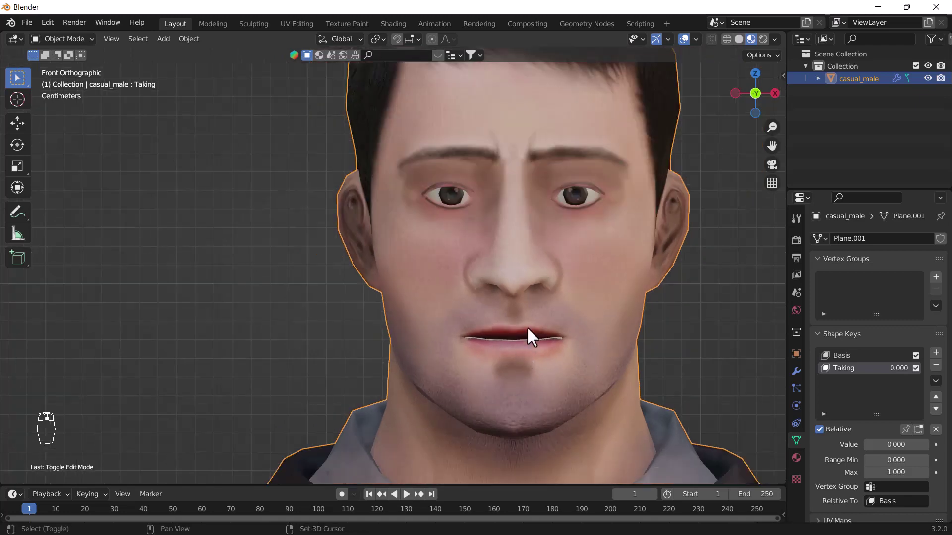
middle_click_drag(526, 327, 425, 349, "shift")
scroll(427, 350, "down", 1)
scroll(430, 311, "down", 1)
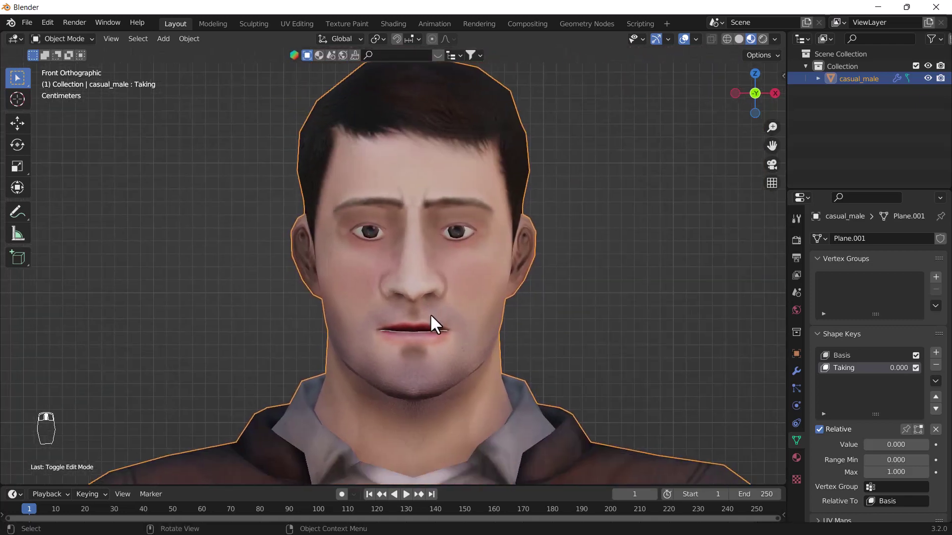